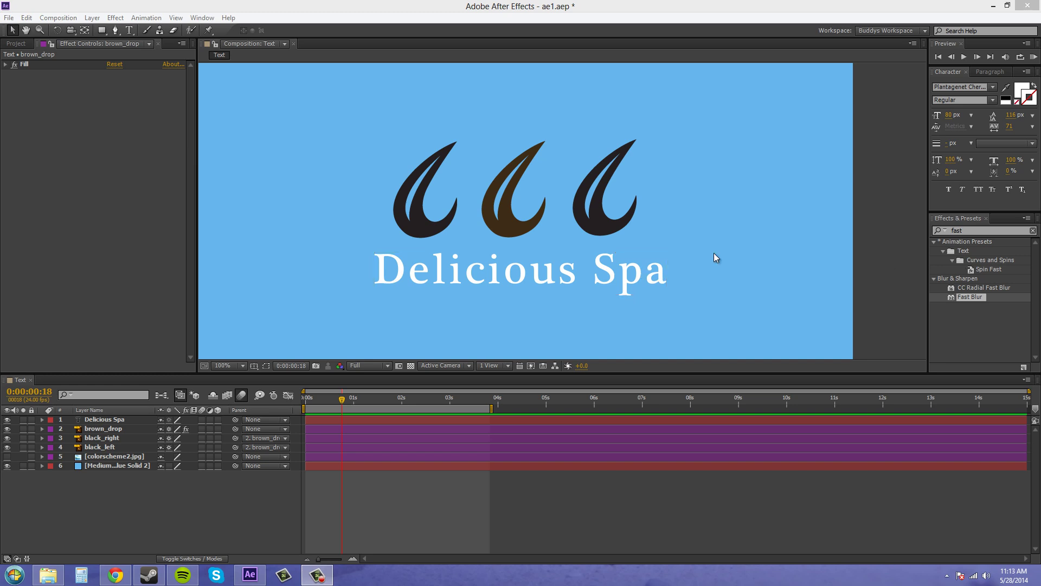
Set black_right's and black_left's parents to None, then re-parent black_right to brown_drop.
left_click(255, 437)
left_click(267, 450)
left_click(261, 448)
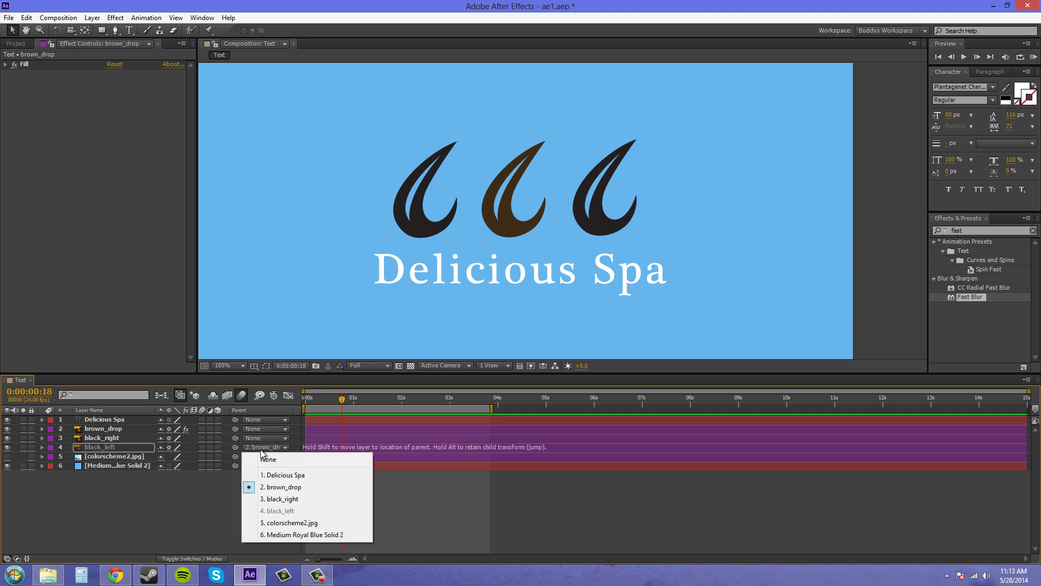
left_click(267, 458)
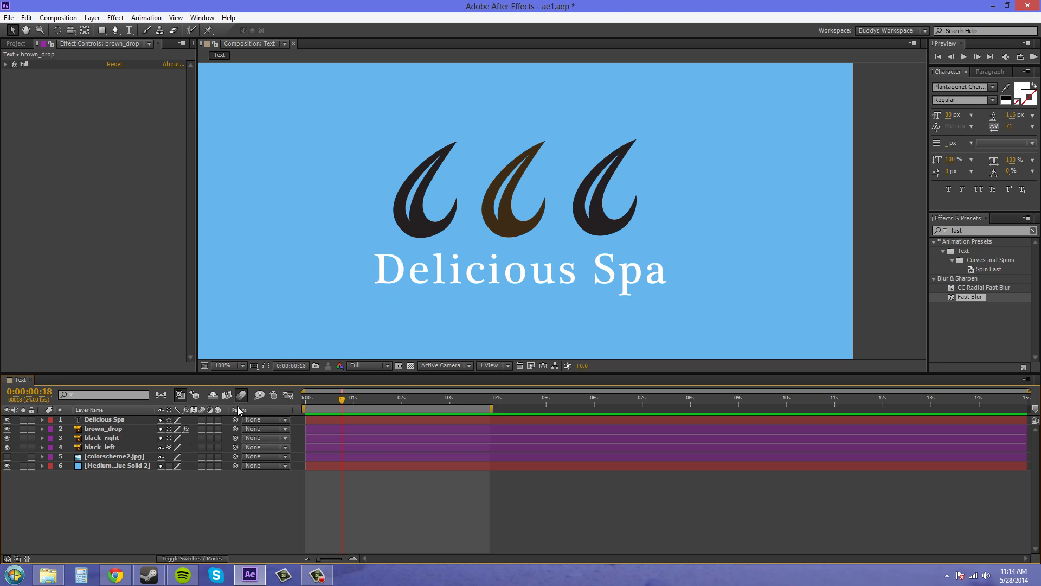
left_click(253, 440)
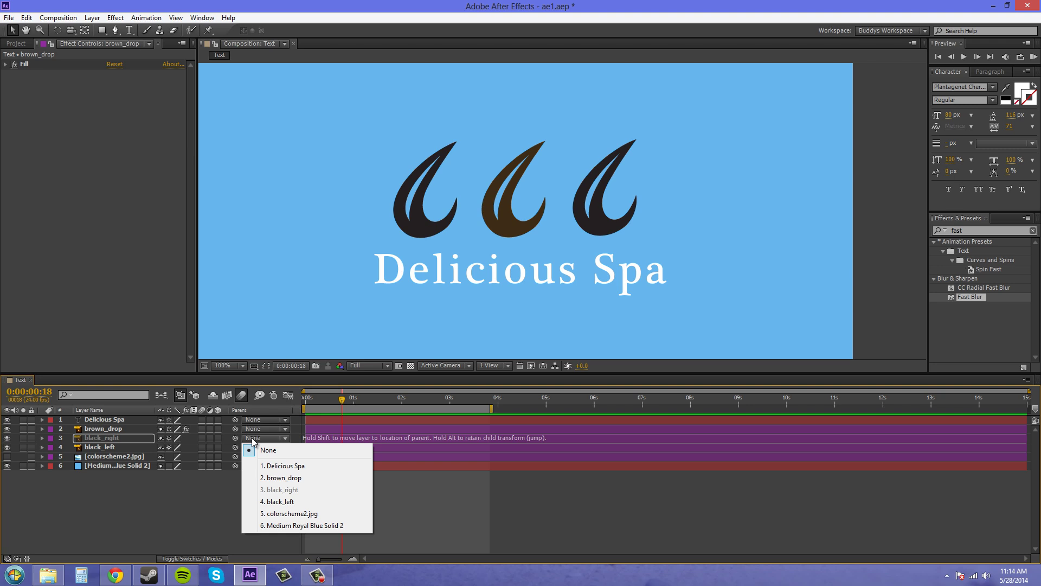
left_click(284, 479)
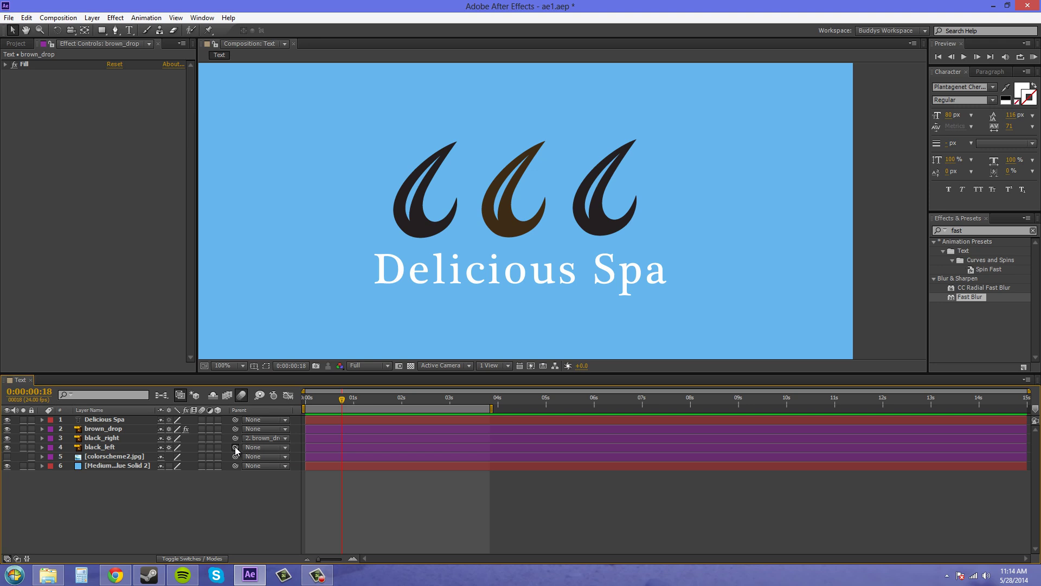
Pick-whip black_left's Parent onto the brown_drop layer.
left_click_drag(235, 447, 122, 432)
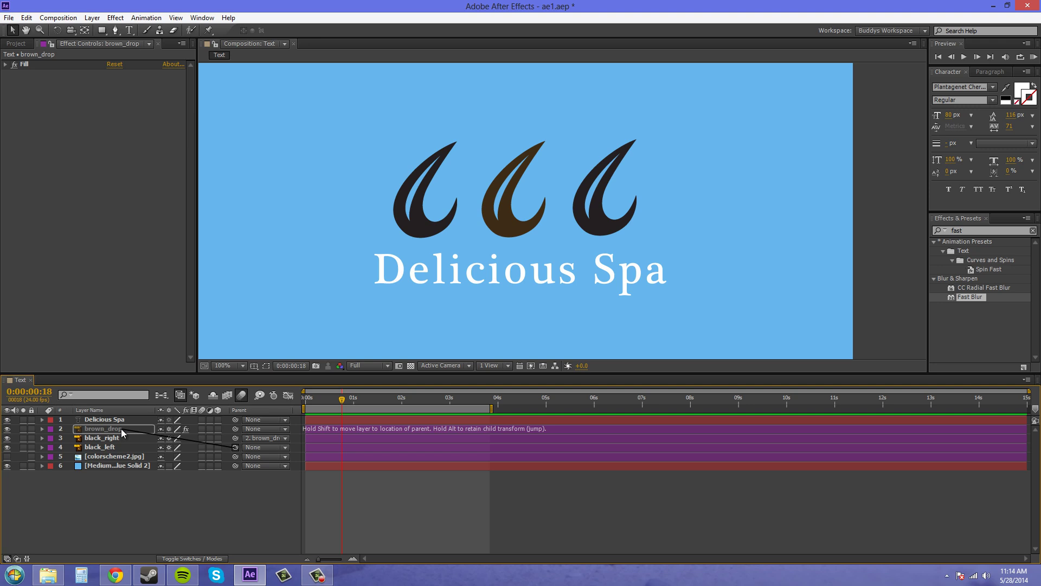
left_click_drag(122, 432, 123, 432)
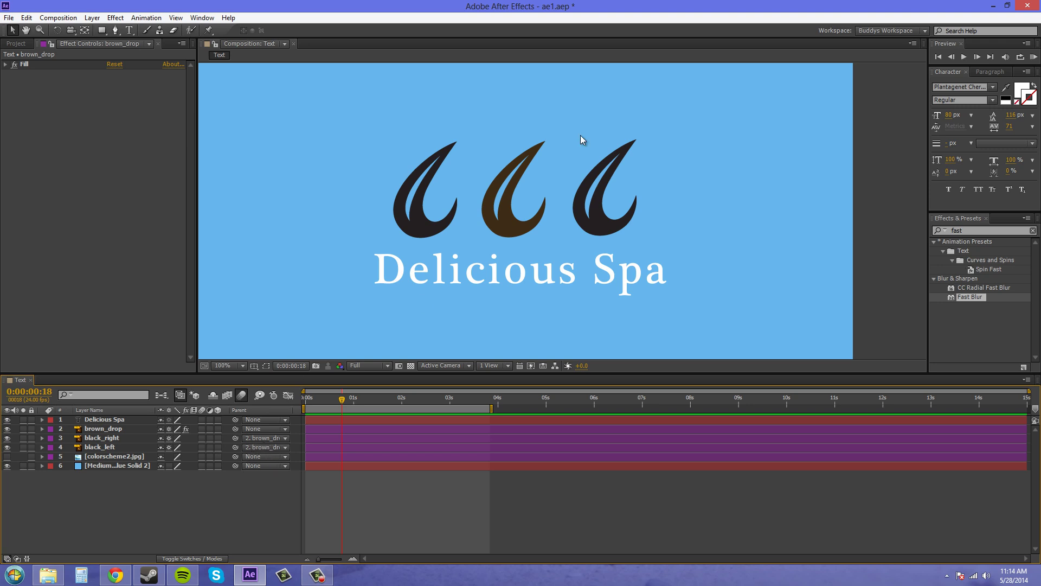
Rotate brown_drop to 40°, carrying both black drops with it.
left_click(120, 429)
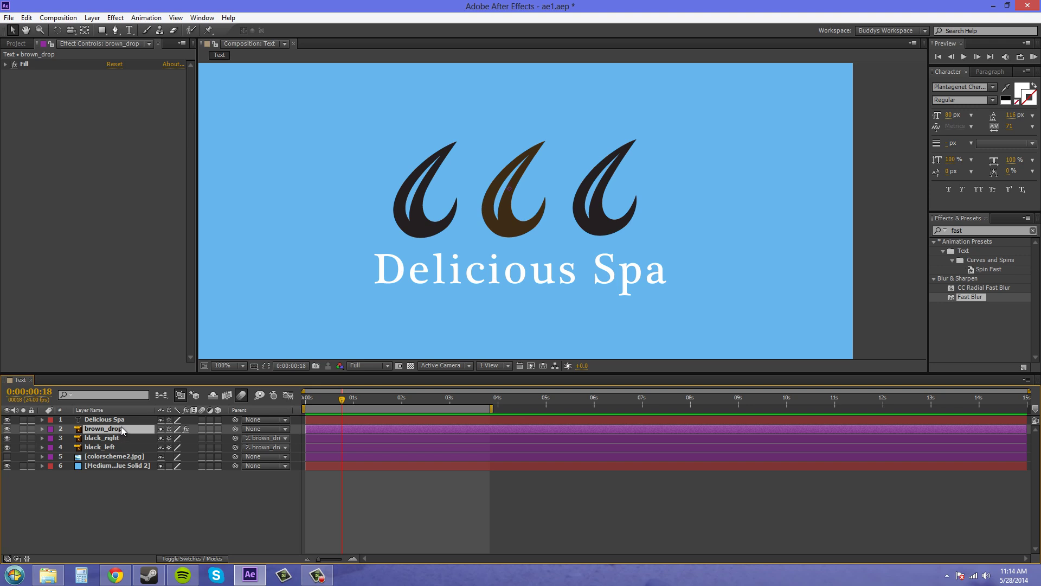
key("r")
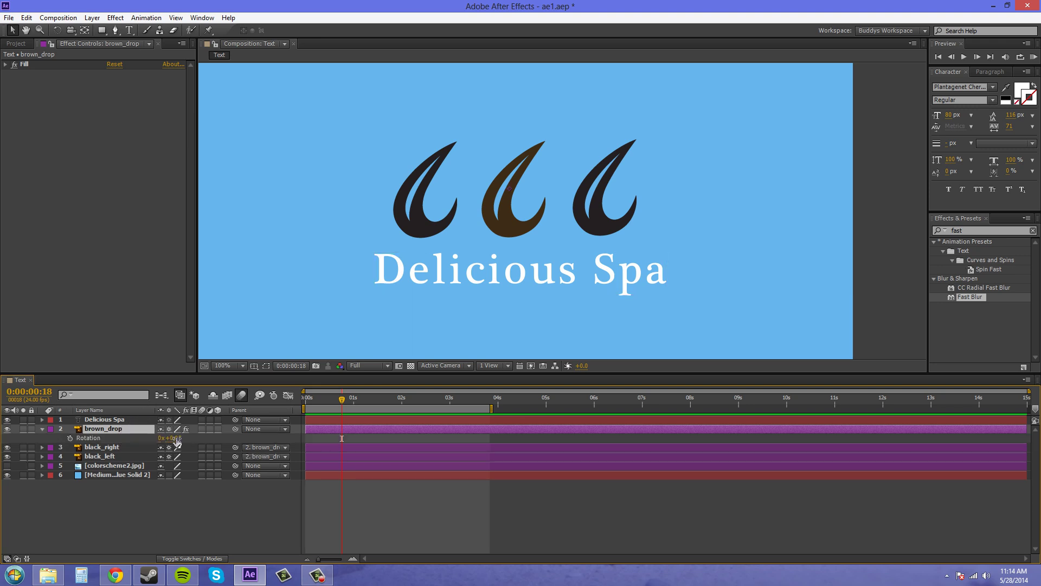
mouse_move(174, 437)
left_mouse_down()
mouse_move(186, 430)
mouse_move(153, 432)
mouse_move(175, 429)
left_mouse_up()
Scrub brown_drop's Position down and back, then change its Scale to 521%.
key("p")
mouse_move(184, 437)
left_mouse_down()
mouse_move(197, 438)
mouse_move(179, 440)
left_mouse_up()
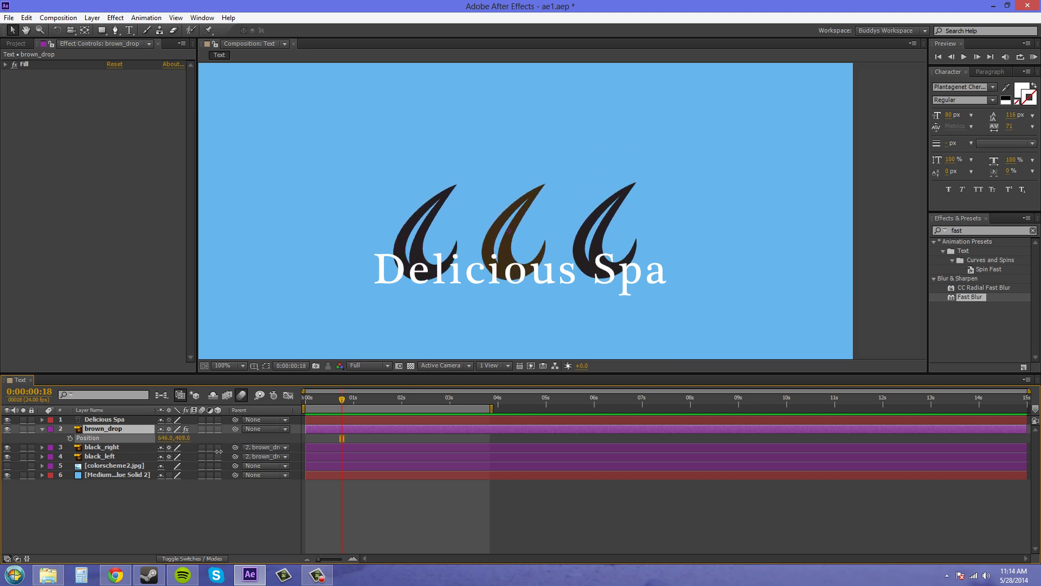
left_click_drag(218, 451, 178, 448)
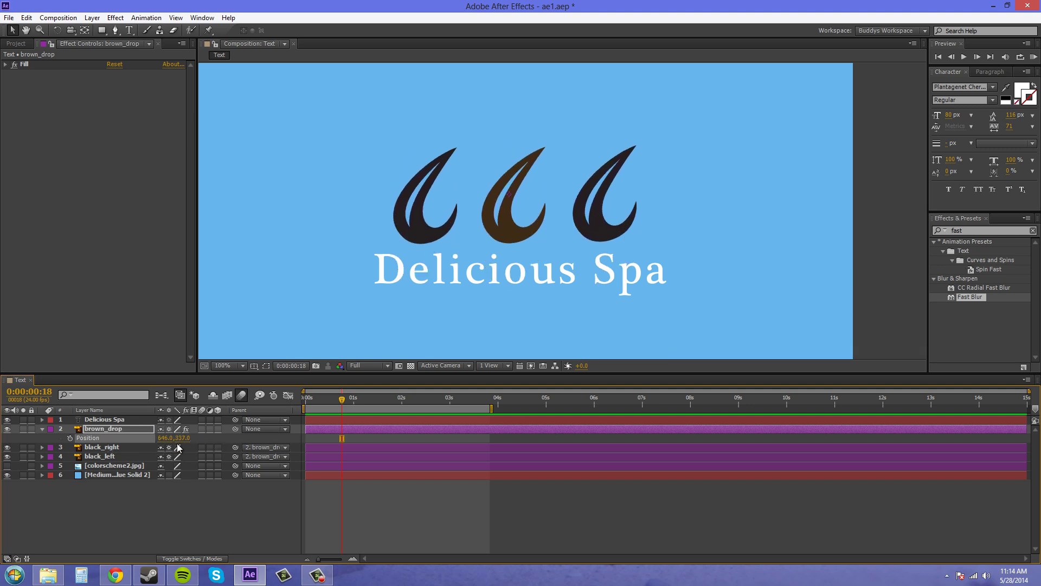
key("s")
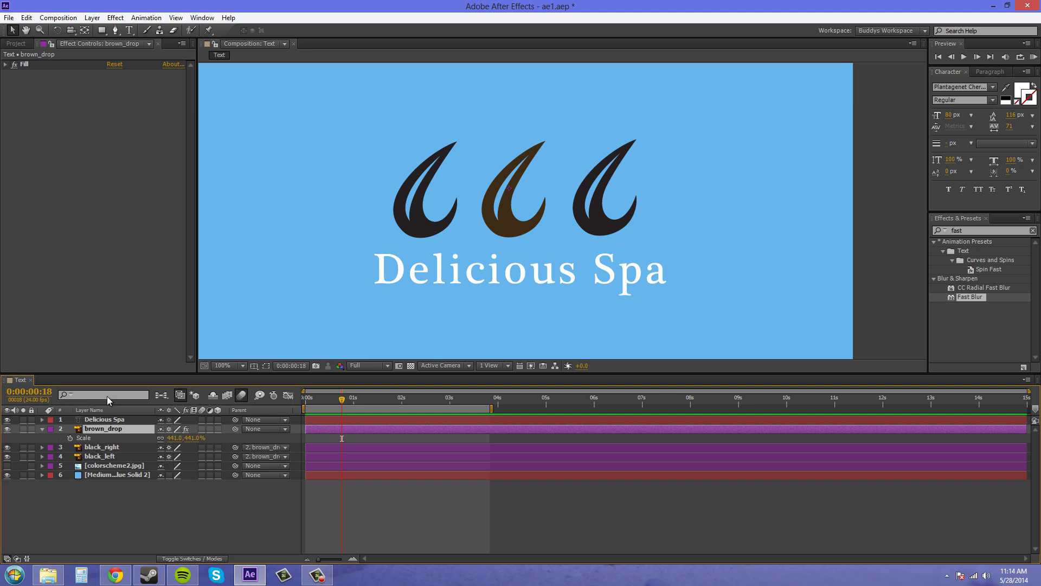
left_click_drag(193, 438, 242, 438)
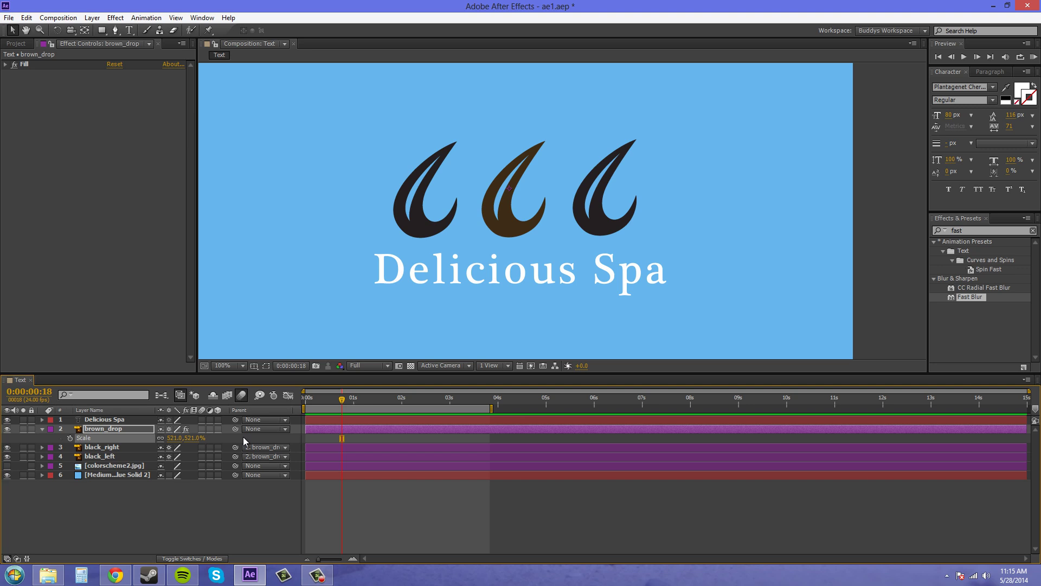
Revert brown_drop's scale to 441%, test-fade its Opacity, then restore full opacity.
key("ctrl+z")
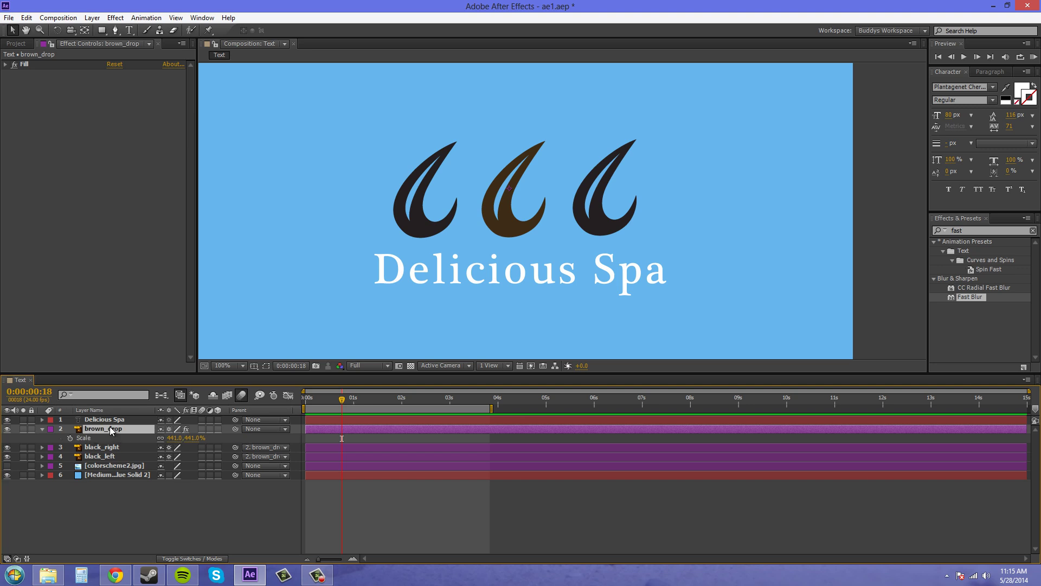
key("t")
left_click_drag(164, 437, 128, 450)
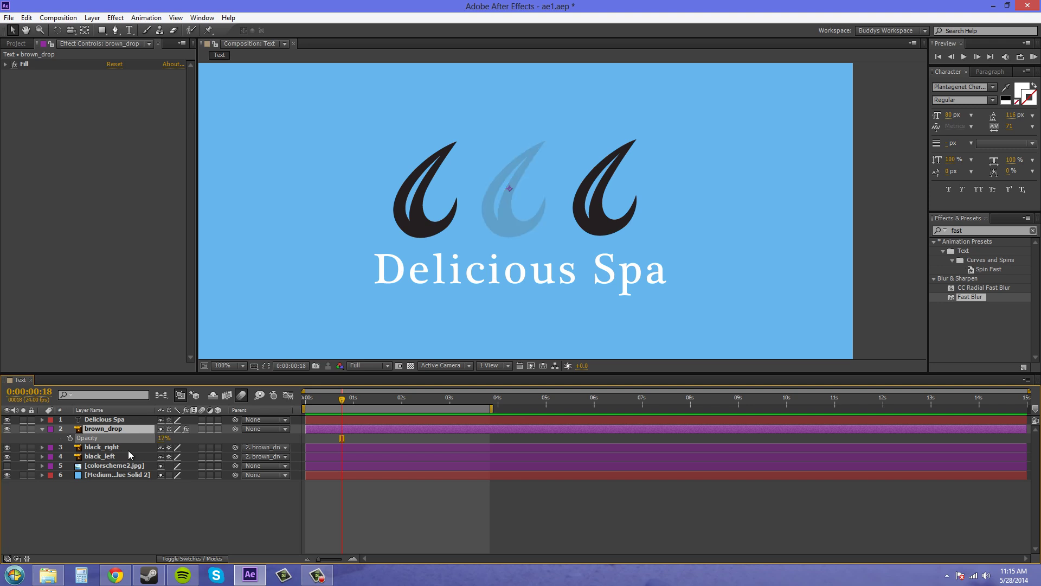
key("Return")
key("ctrl+z")
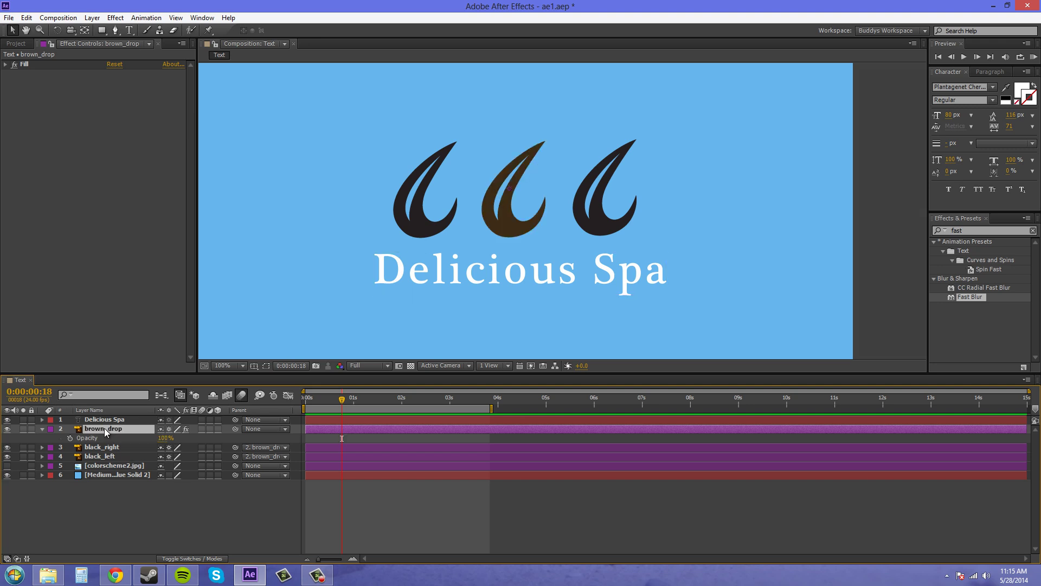
Scrub brown_drop's Anchor Point with both black drops selected, shifting all three teardrops.
key("a")
mouse_move(181, 440)
left_mouse_down()
mouse_move(197, 440)
mouse_move(184, 442)
left_mouse_up()
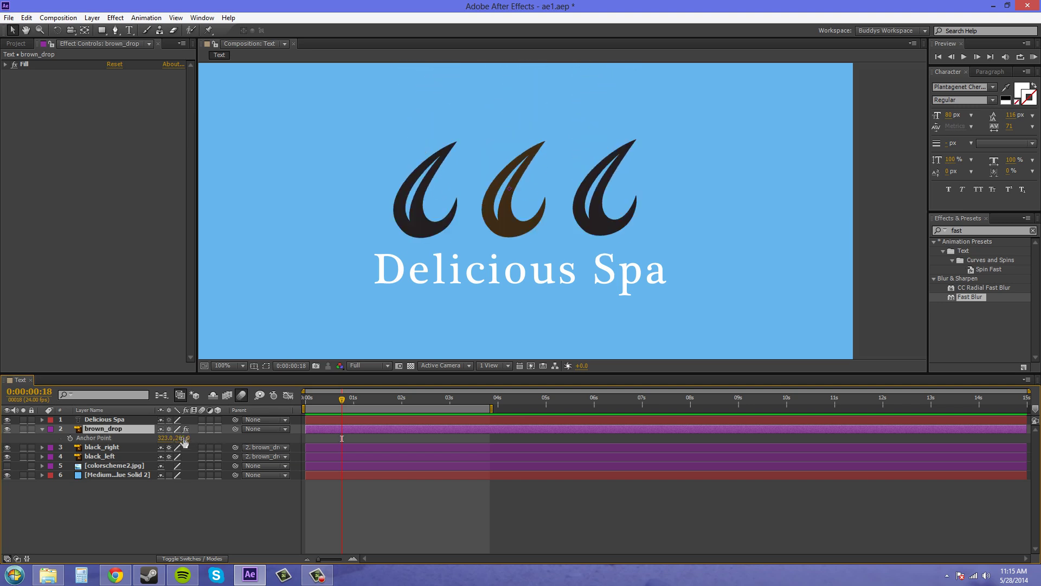
left_click(112, 449, "ctrl")
left_click(109, 459, "ctrl")
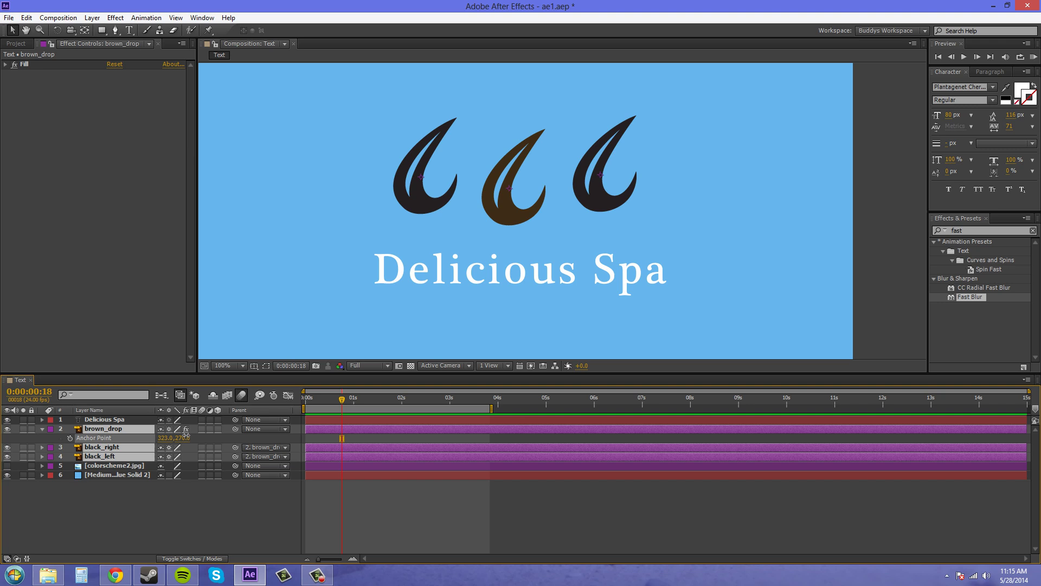
mouse_move(185, 438)
left_mouse_down()
mouse_move(206, 431)
mouse_move(177, 439)
left_mouse_up()
Expand both black drops' Transform properties and raise the drops via brown_drop's Anchor Point.
key("ctrl+z")
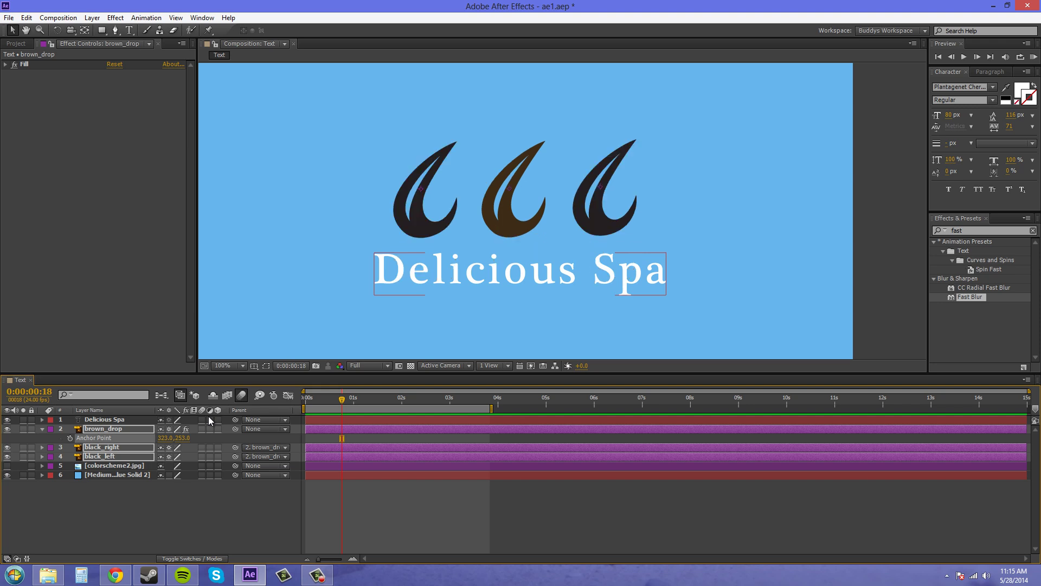
left_click(157, 509)
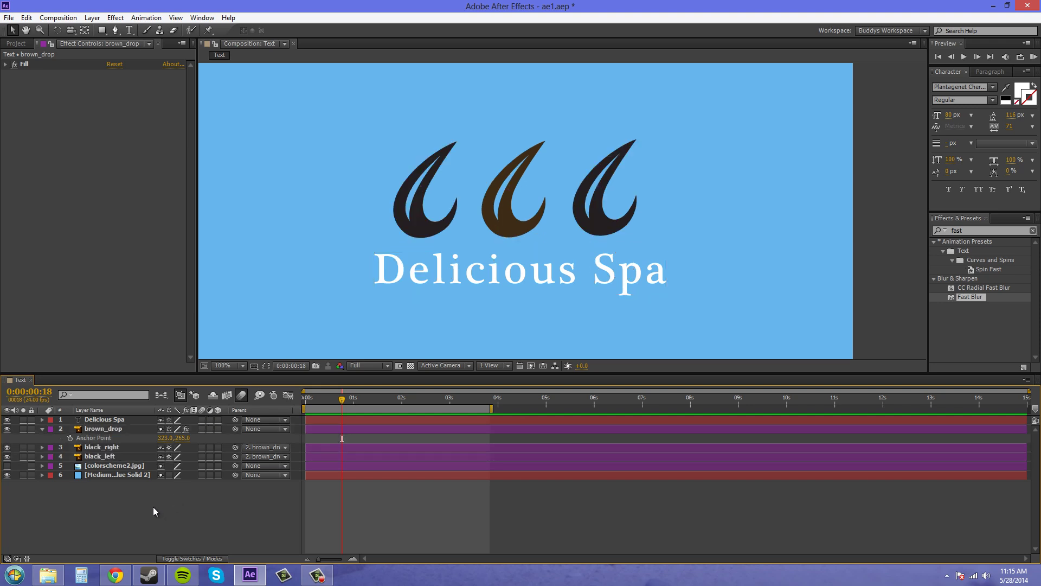
left_click(42, 456)
left_click(41, 447)
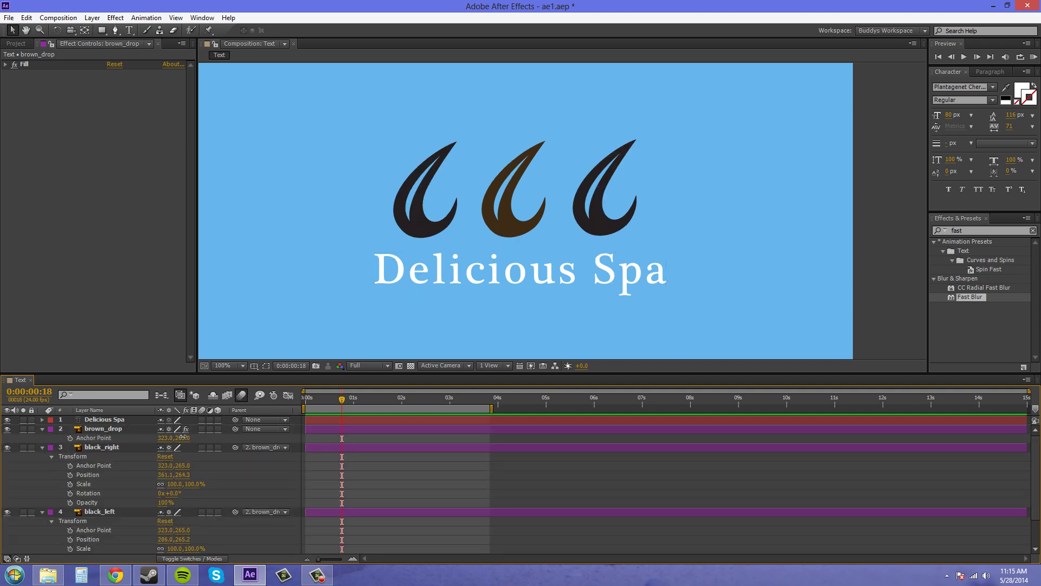
mouse_move(182, 438)
left_mouse_down()
mouse_move(196, 442)
mouse_move(180, 441)
left_mouse_up()
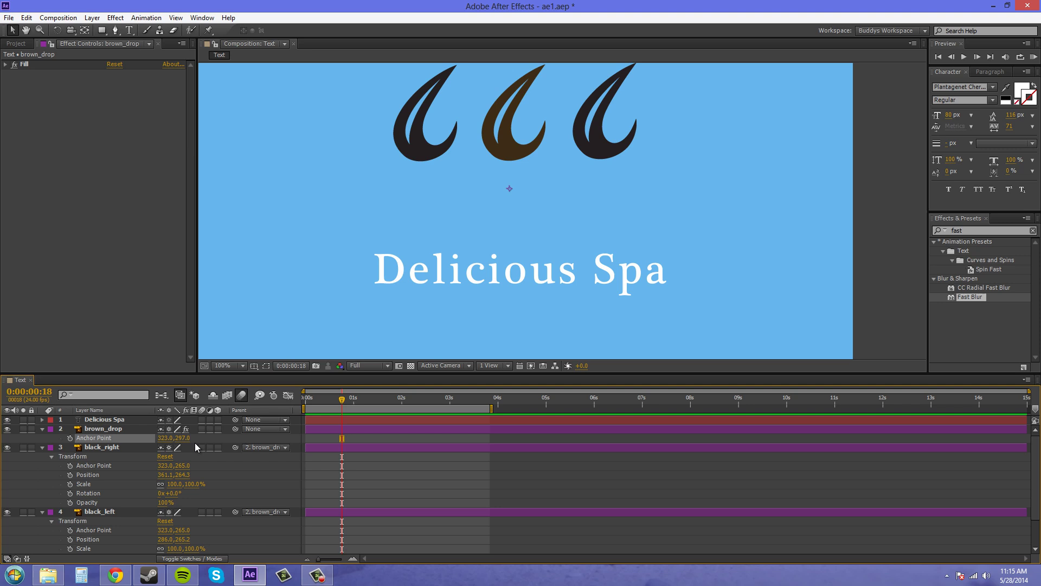
Undo the last anchor change and collapse black_left's and black_right's Transform properties.
left_click(107, 448)
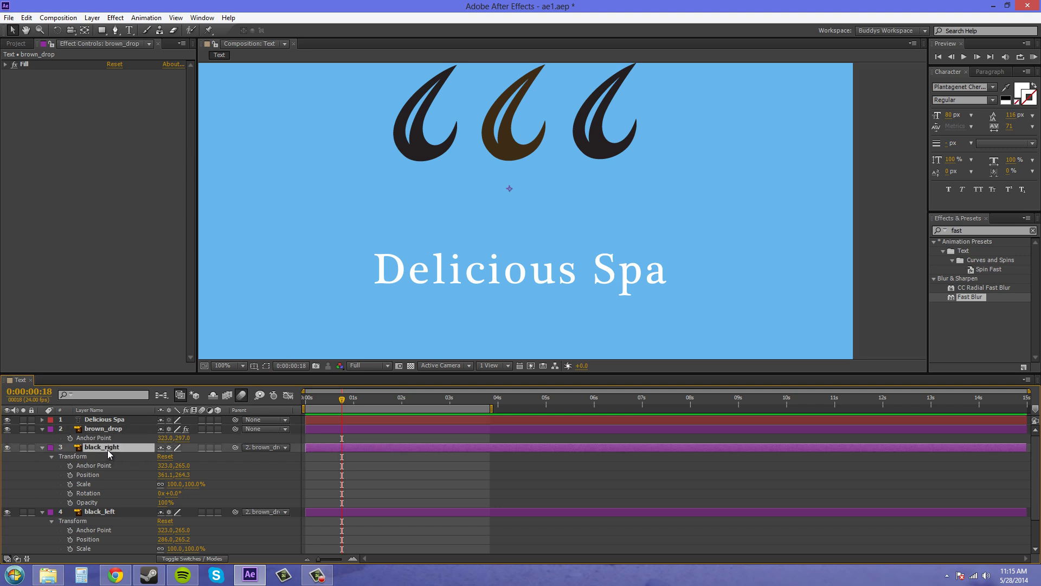
left_click(108, 515)
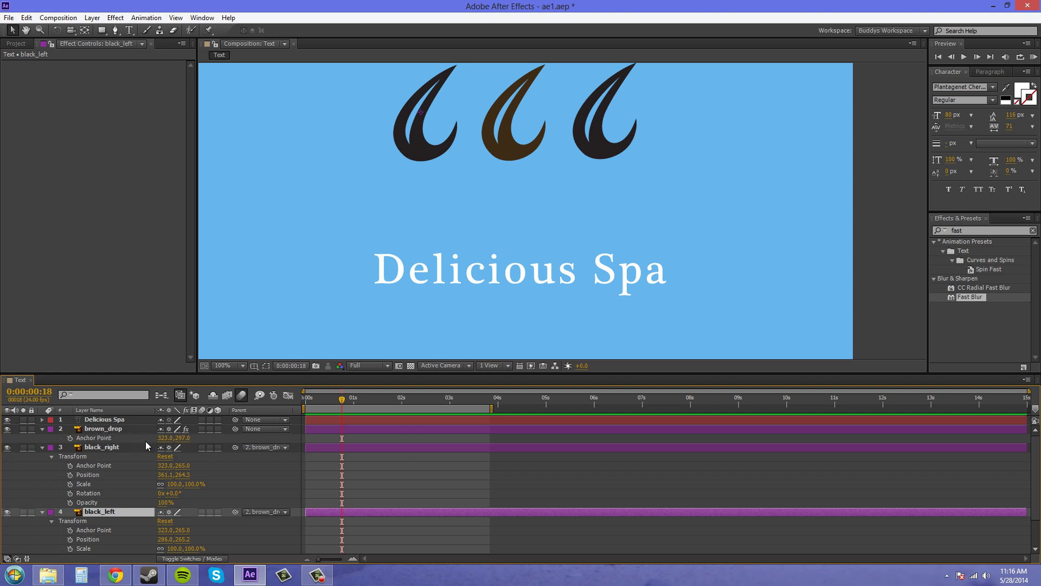
key("ctrl+z")
left_click(305, 441)
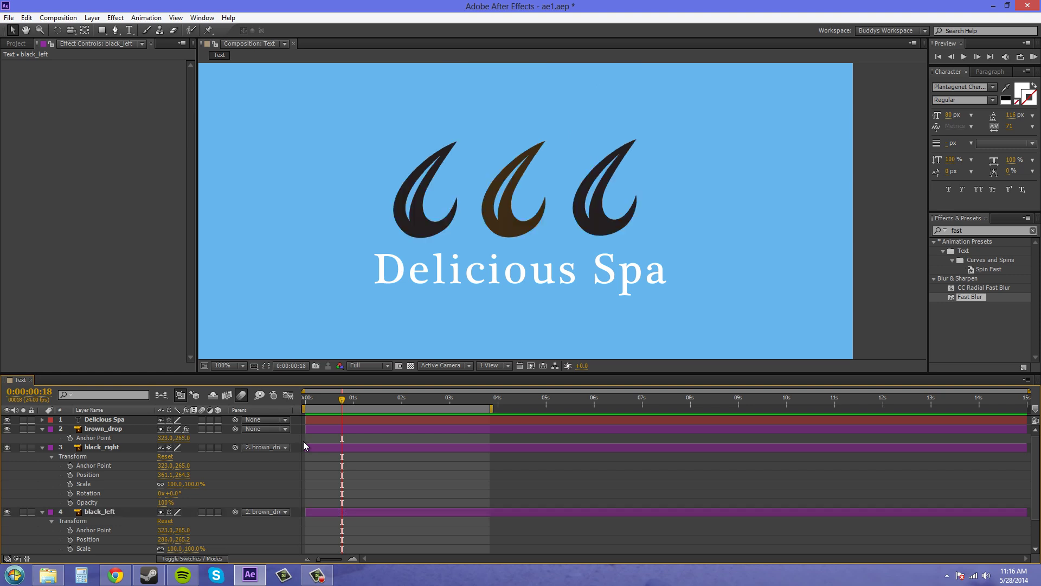
left_click(42, 512)
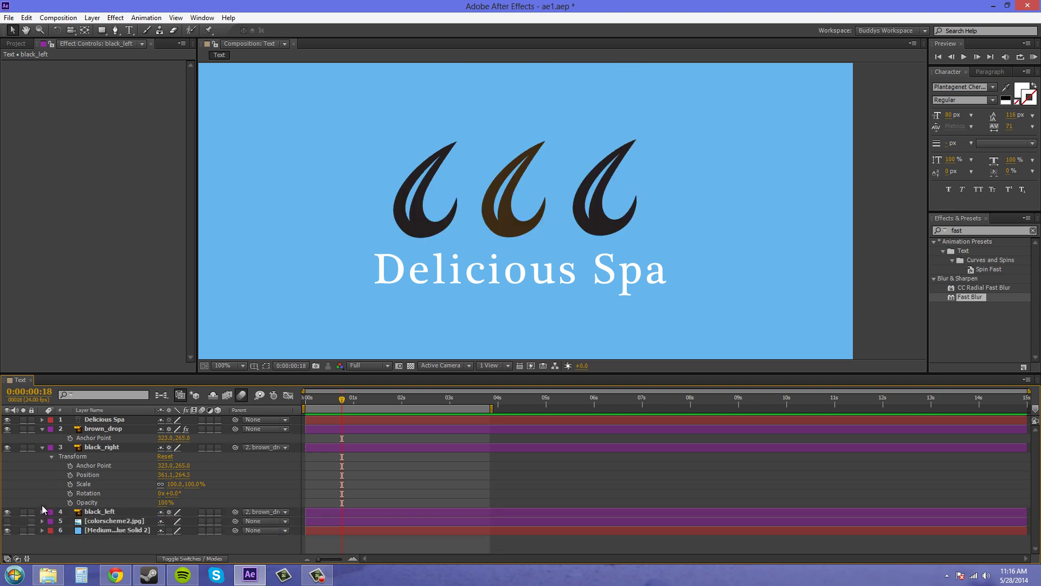
left_click(41, 447)
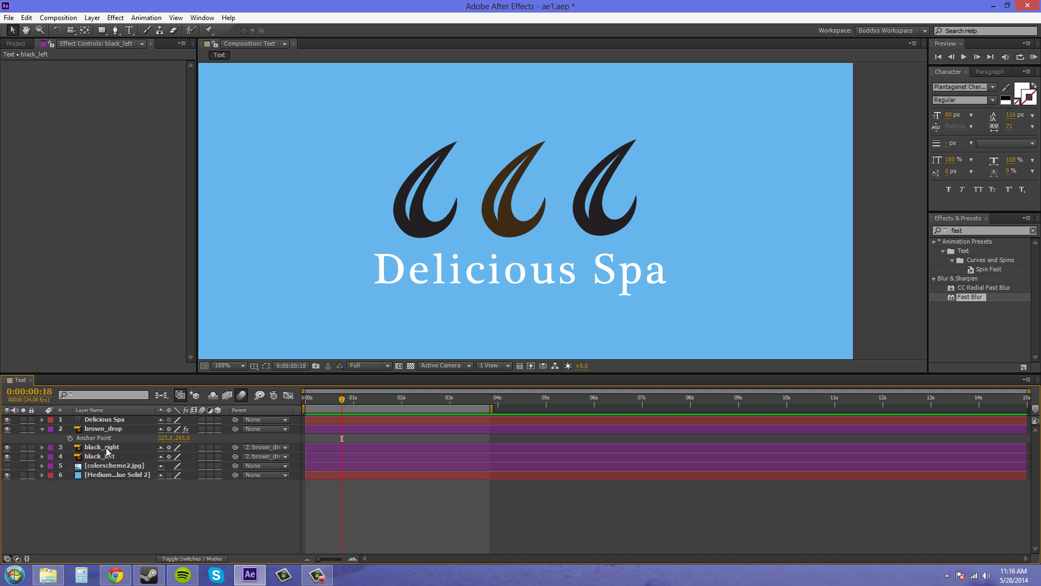
Parent brown_drop to the Delicious Spa text, test-move the drops, and undo the move.
left_click(43, 428)
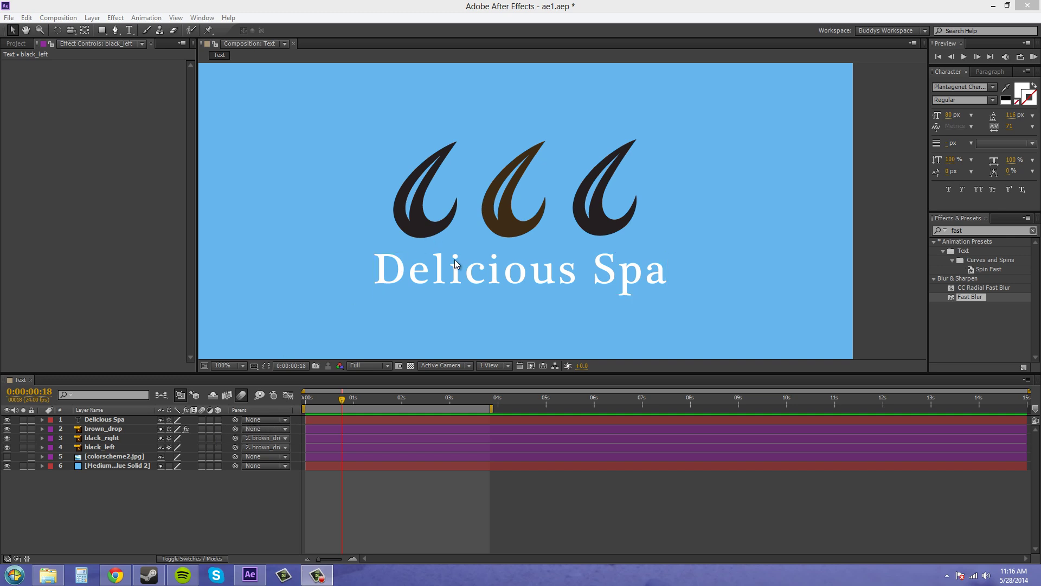
left_click_drag(236, 428, 126, 421)
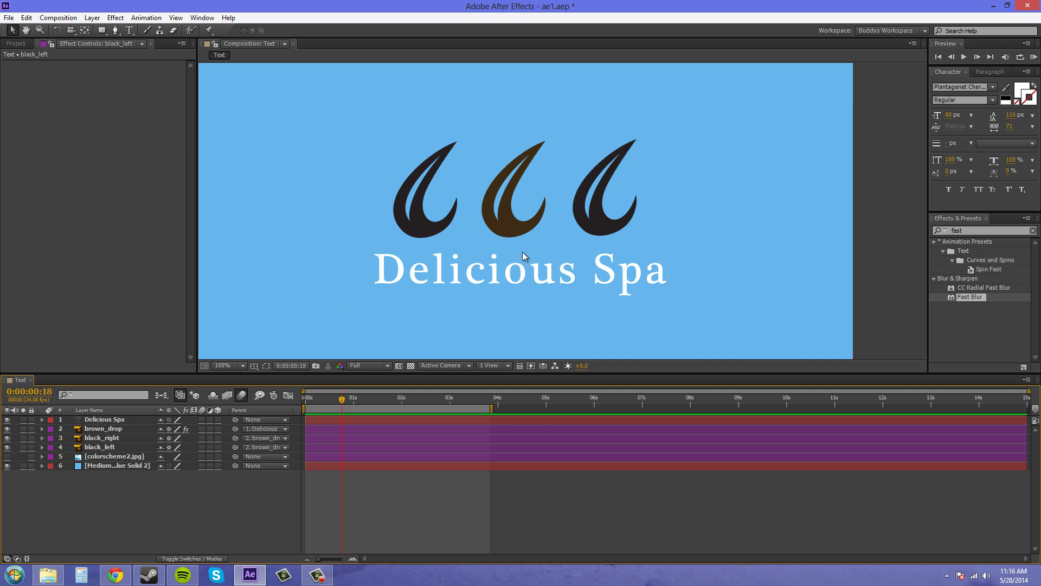
left_click_drag(468, 285, 511, 295)
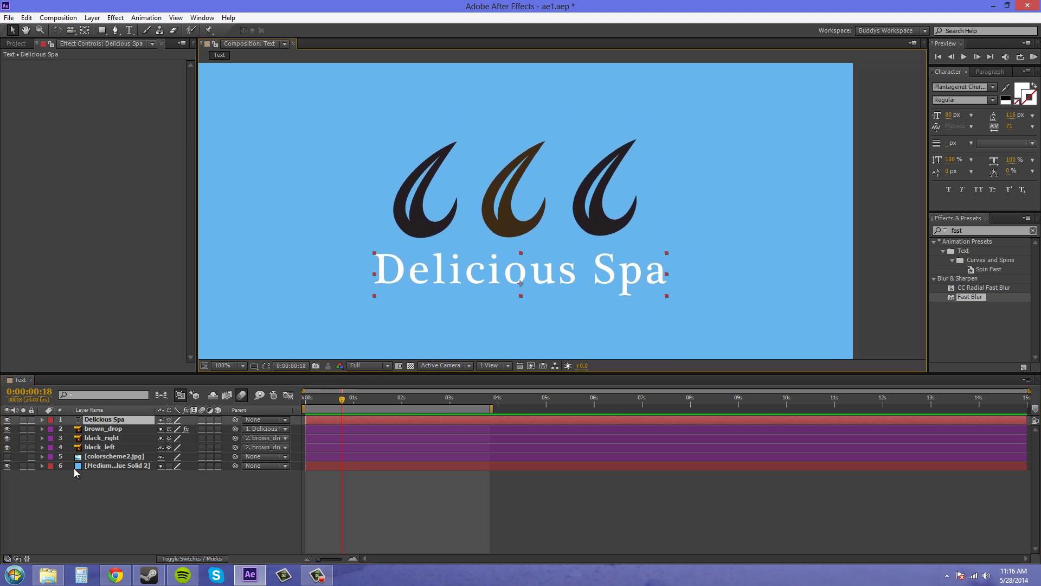
left_click(108, 430)
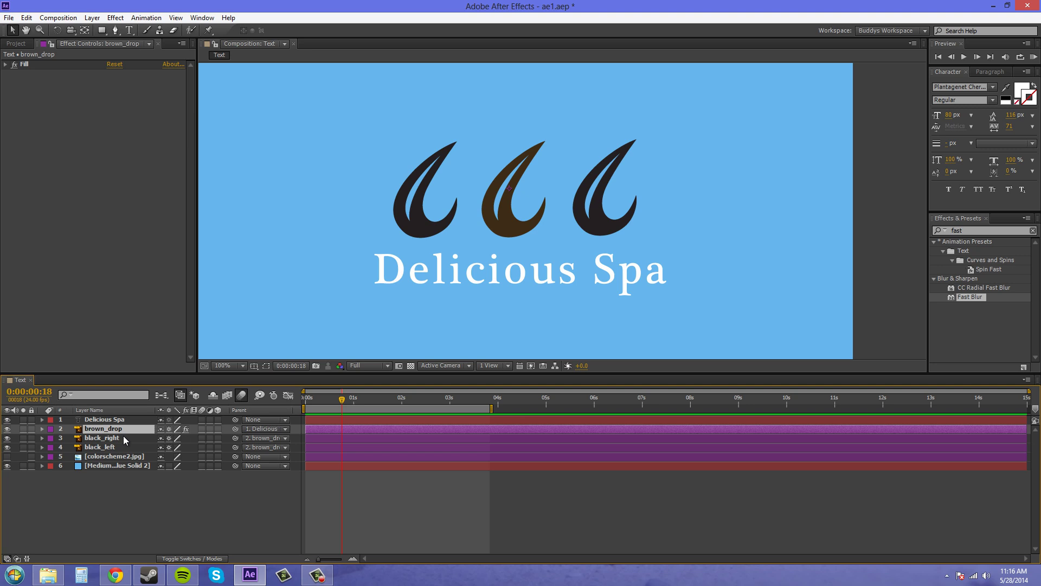
left_click_drag(503, 179, 509, 289)
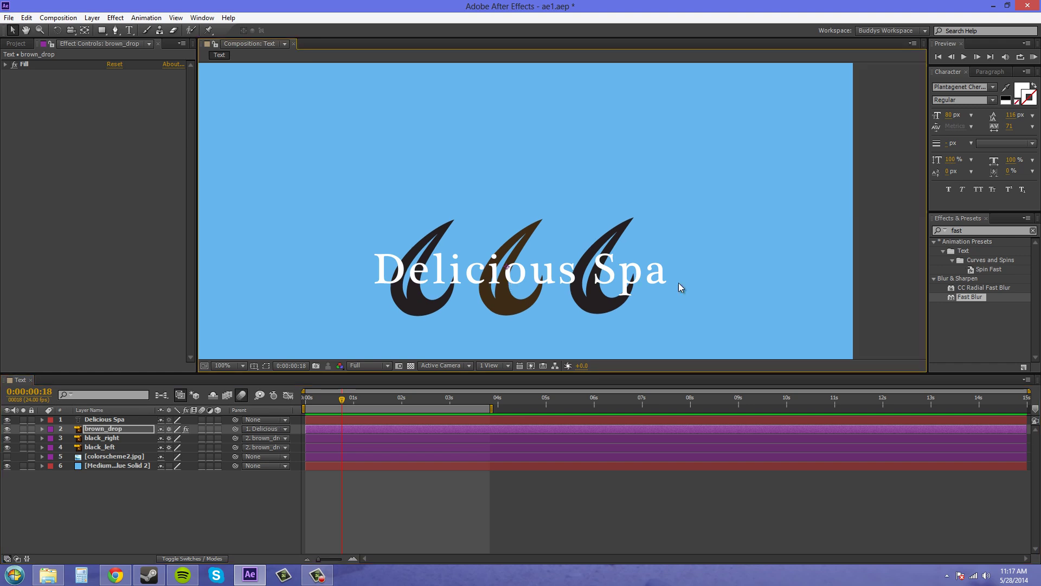
key("ctrl+z")
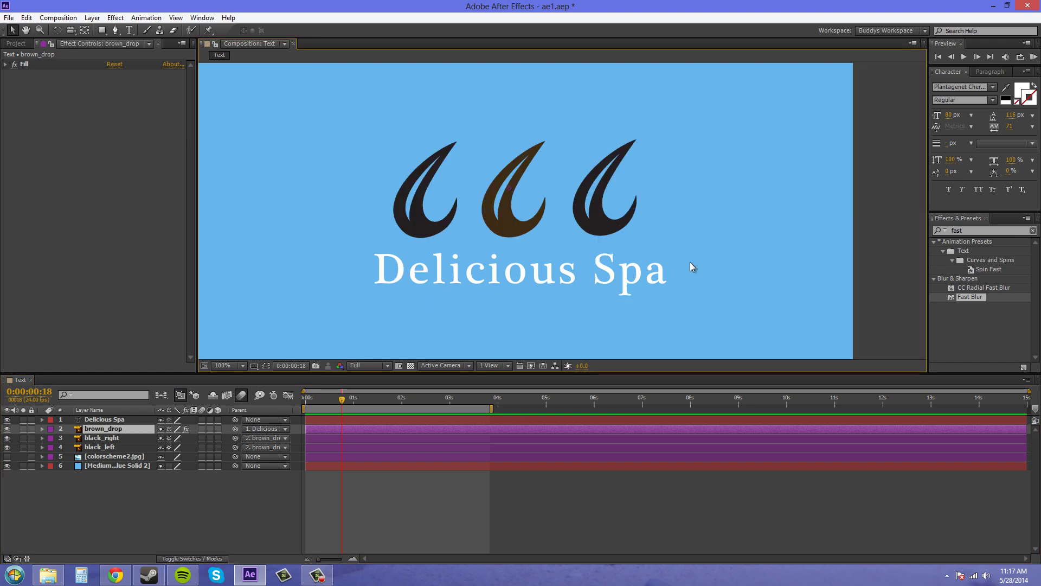
left_click(134, 512)
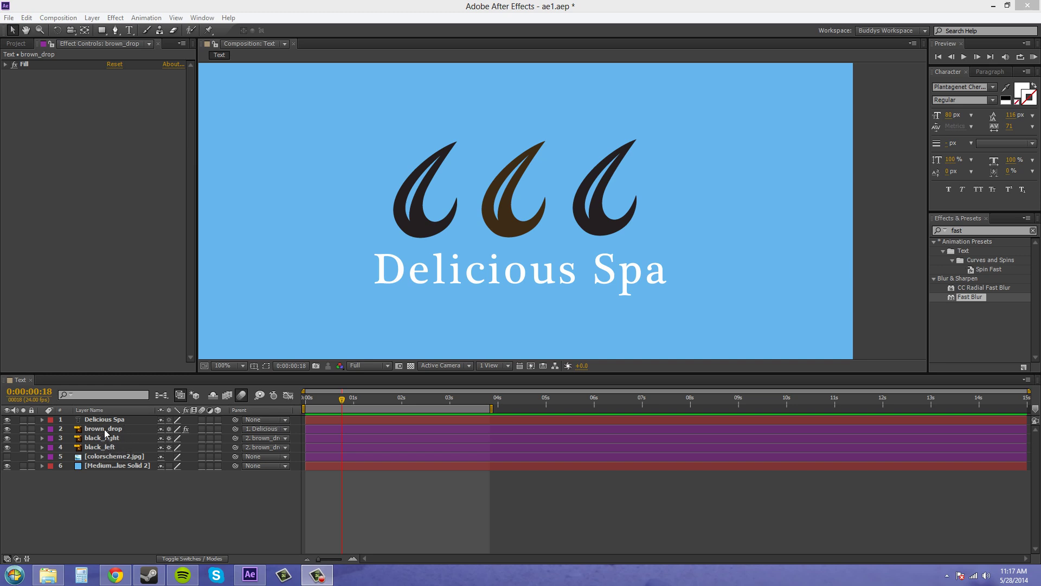
Move brown_drop below the black drops, then test-rotate all three and undo back to 0°.
left_click_drag(104, 431, 104, 450)
mouse_move(510, 220)
left_mouse_down()
mouse_move(613, 180)
mouse_move(508, 225)
left_mouse_up()
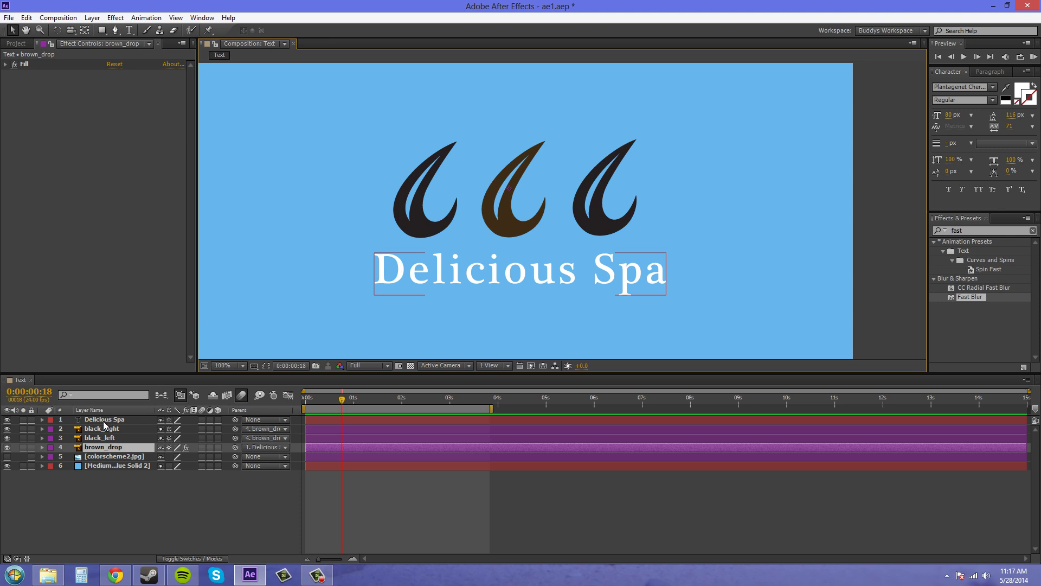
left_click_drag(107, 422, 109, 452)
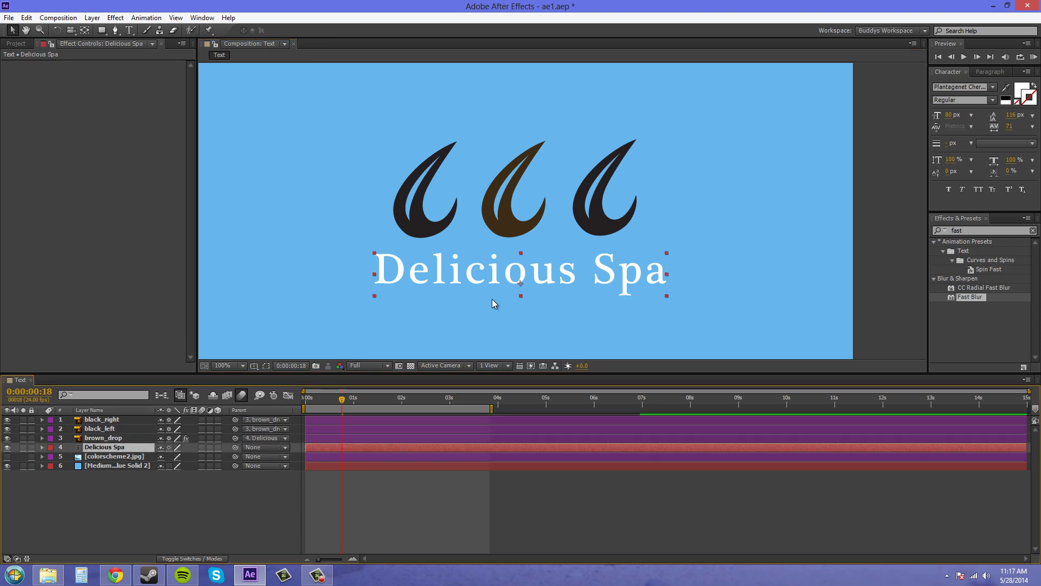
left_click(109, 439)
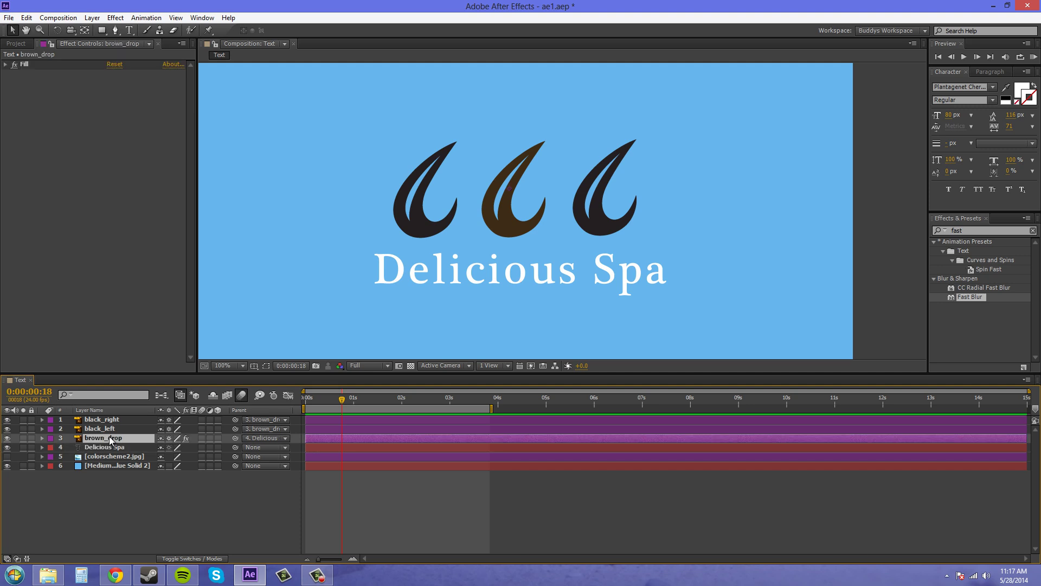
key("r")
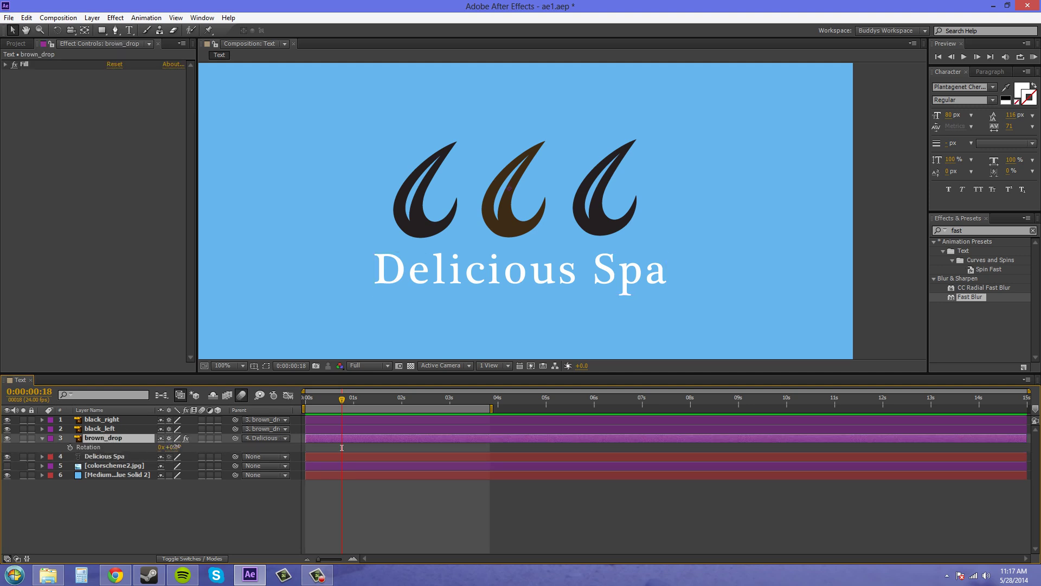
left_click_drag(173, 447, 399, 477)
key("ctrl+z")
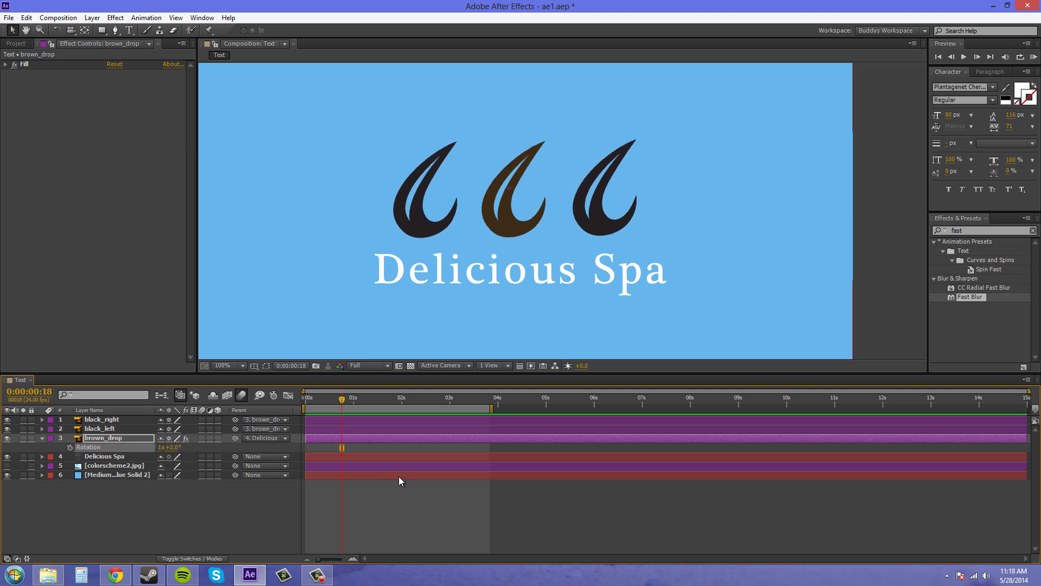
Move Delicious Spa to the top of the layer stack and collapse brown_drop's Rotation.
left_click(106, 457)
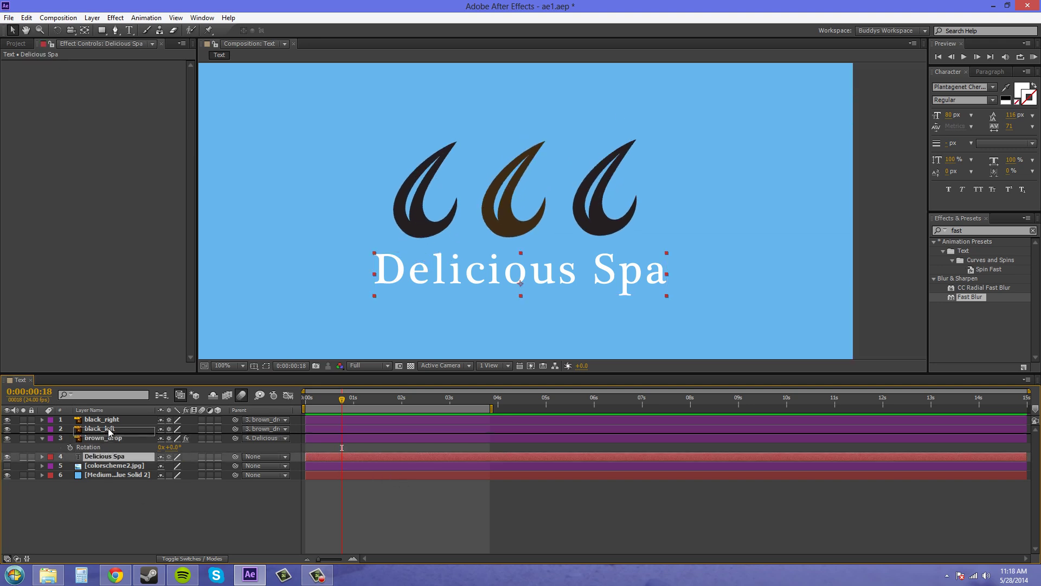
left_click_drag(114, 420, 111, 416)
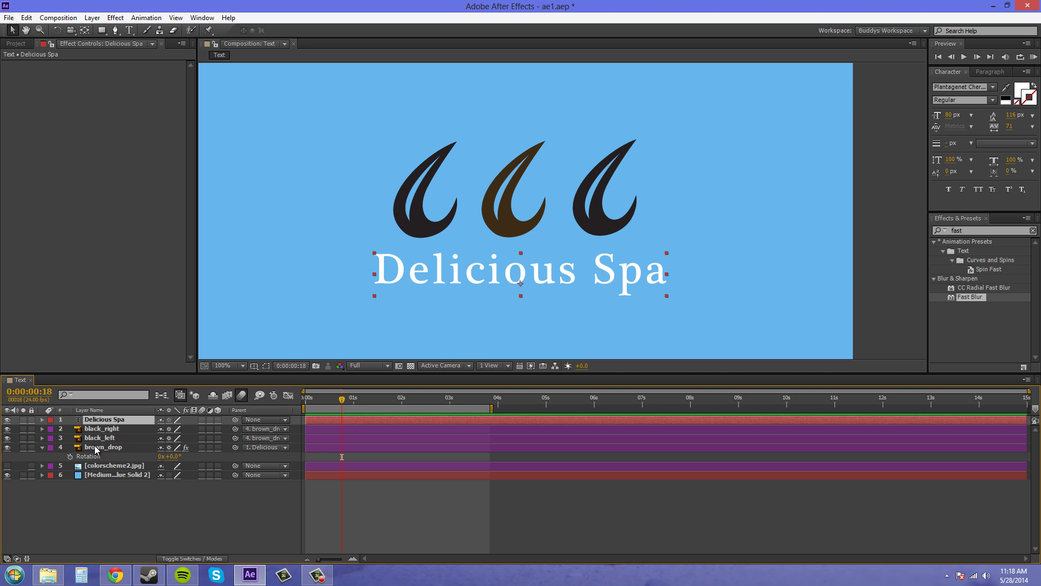
left_click(55, 447)
left_click(39, 445)
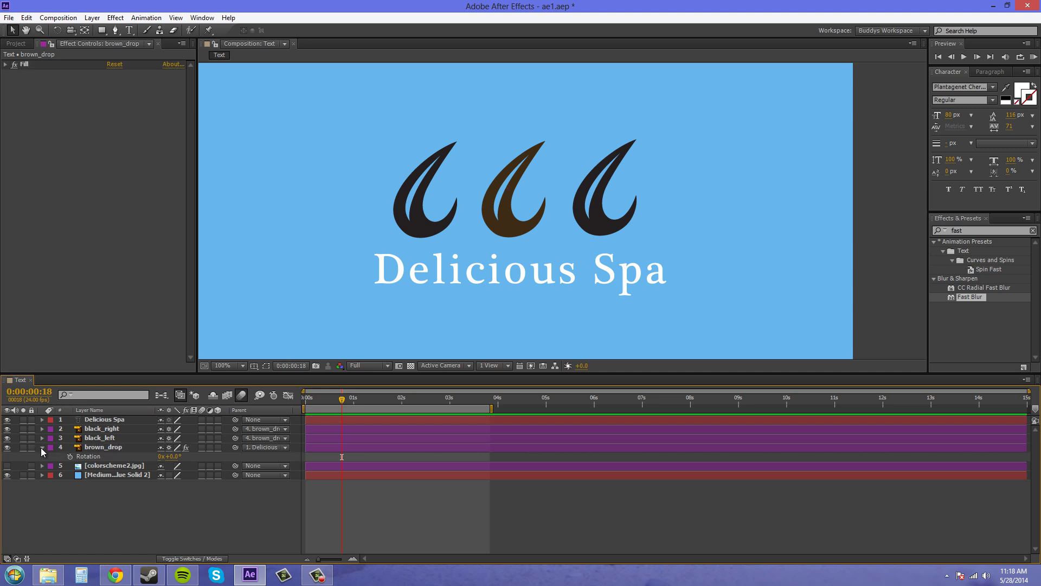
left_click(42, 447)
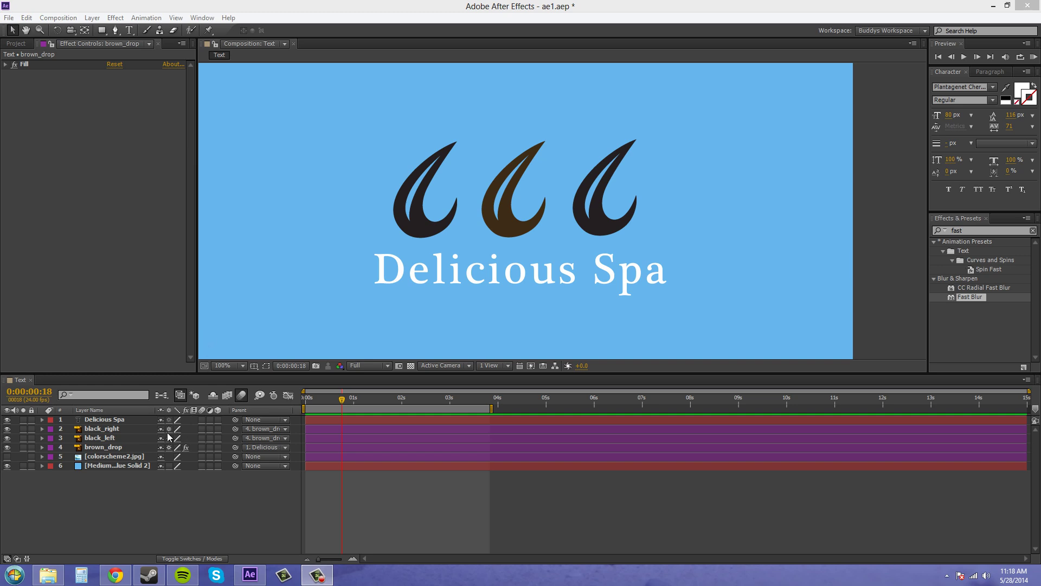
left_click(102, 448)
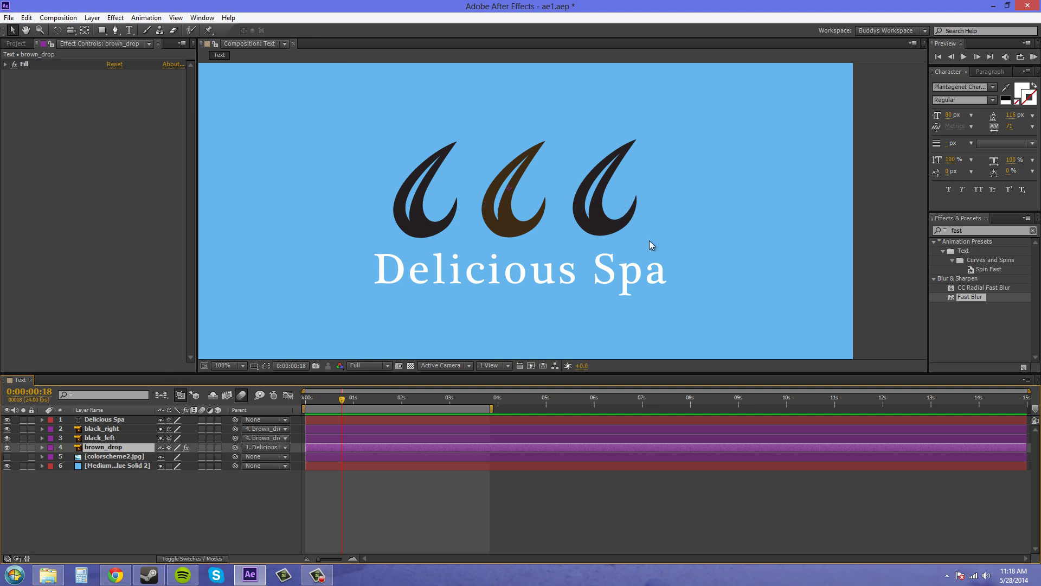
left_click(114, 17)
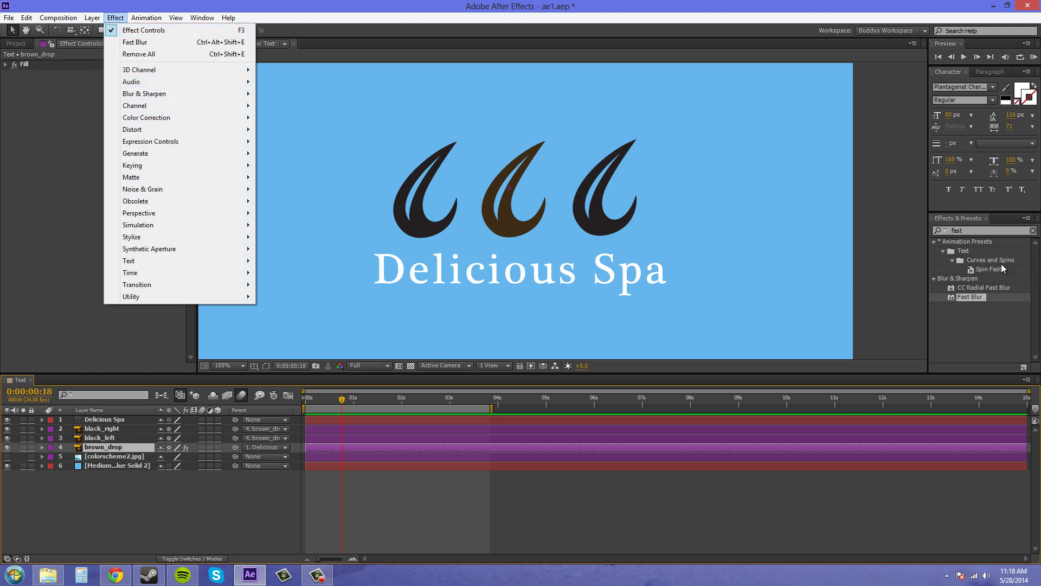
left_click(972, 308)
left_click_drag(975, 296, 106, 448)
mouse_move(110, 83)
left_mouse_down()
mouse_move(138, 83)
mouse_move(113, 86)
left_mouse_up()
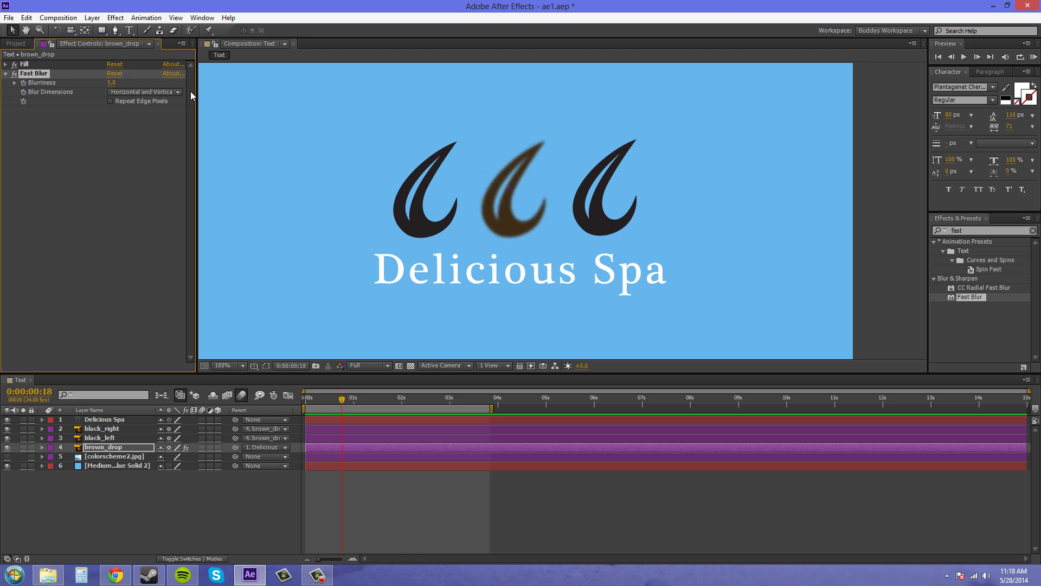
key("ctrl+z")
left_click(69, 137)
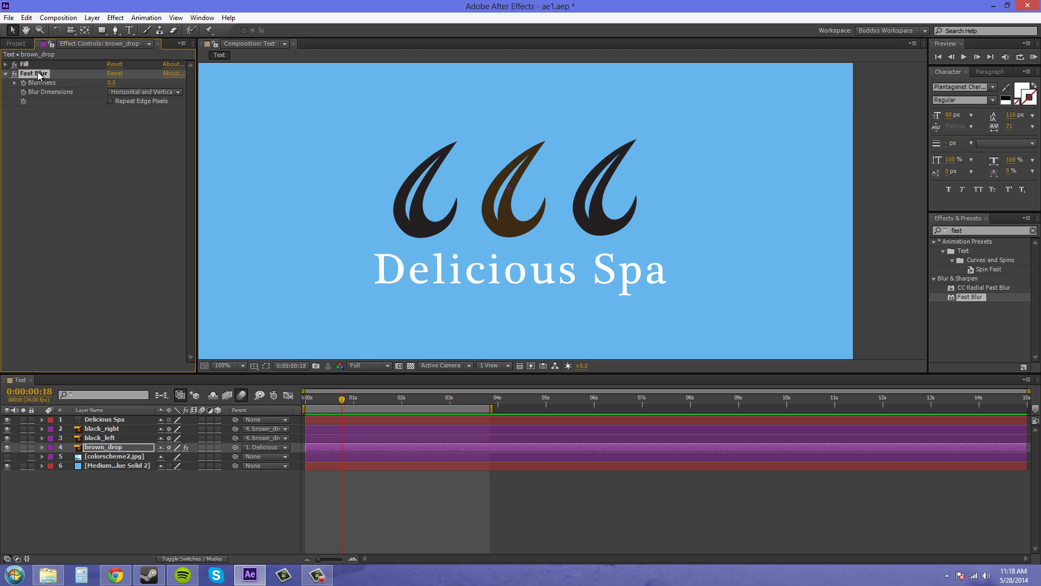
key("Delete")
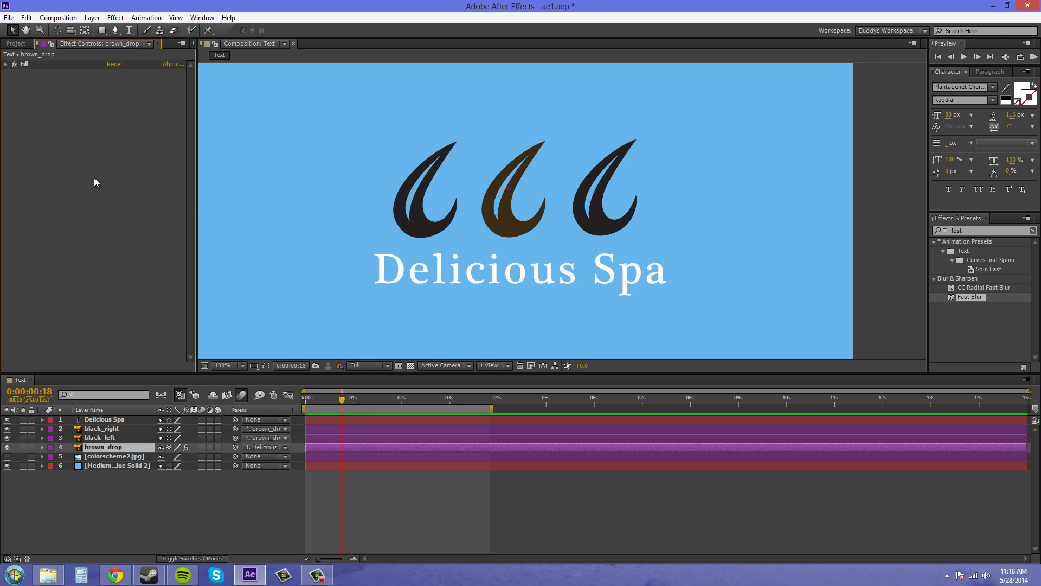